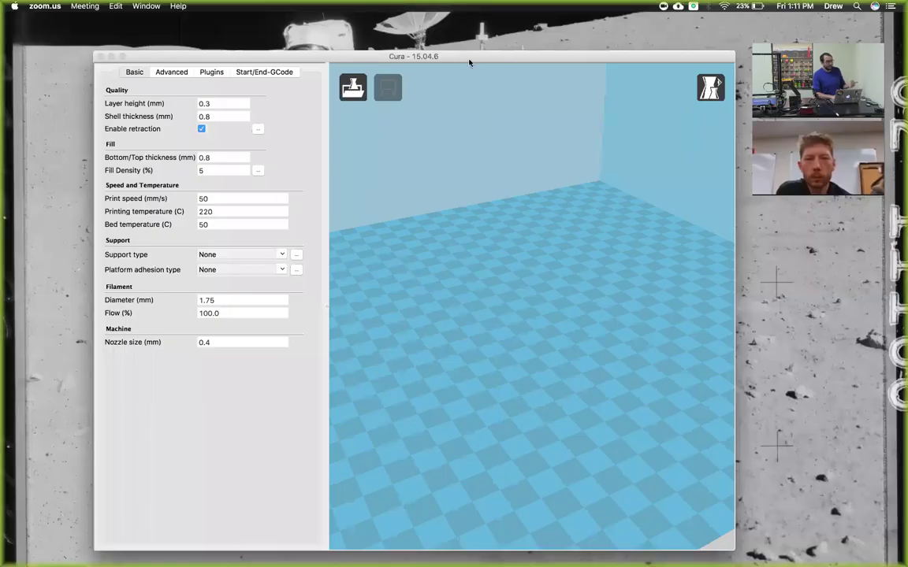
Step: Load the 3D model STAGBEE_L.stl from the Downloads folder onto the build platform
left_click_drag(468, 57, 459, 56)
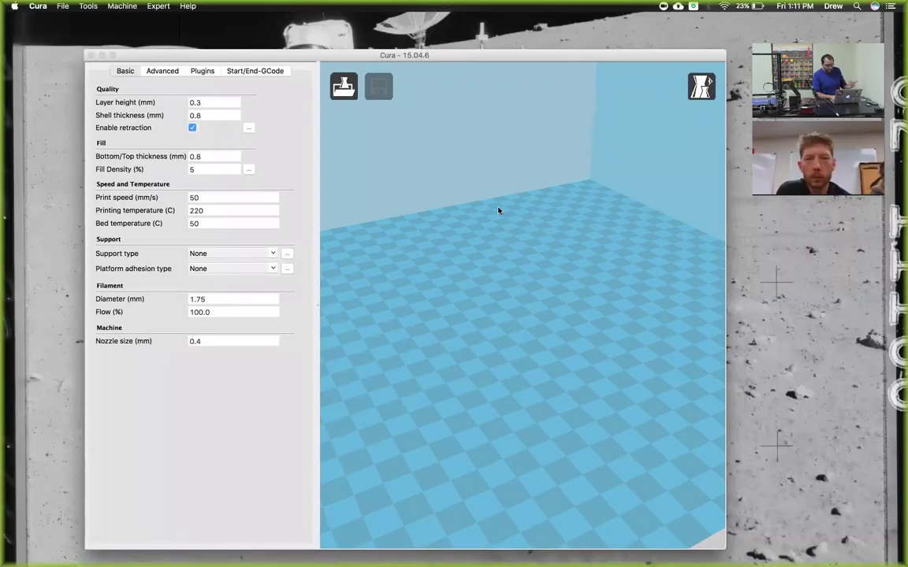
right_click_drag(448, 265, 373, 156)
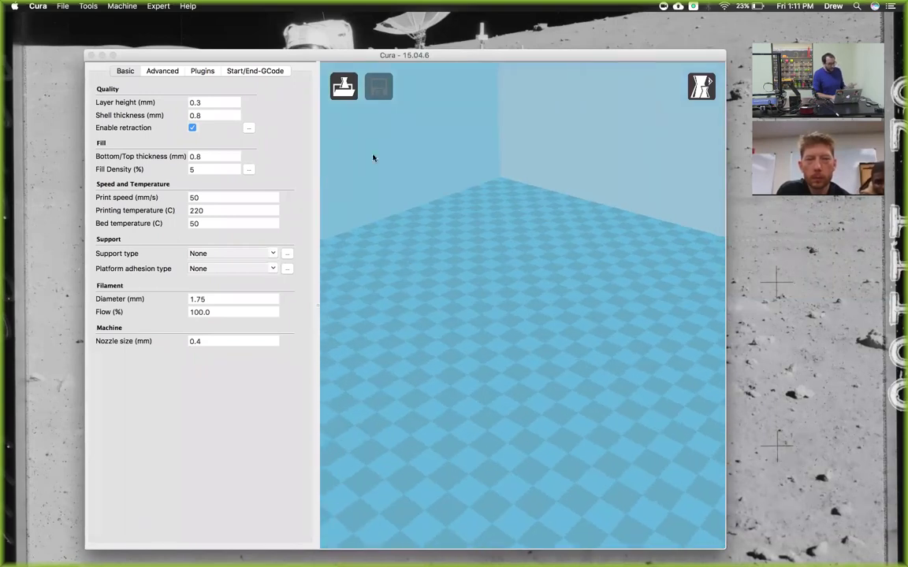
left_click(344, 90)
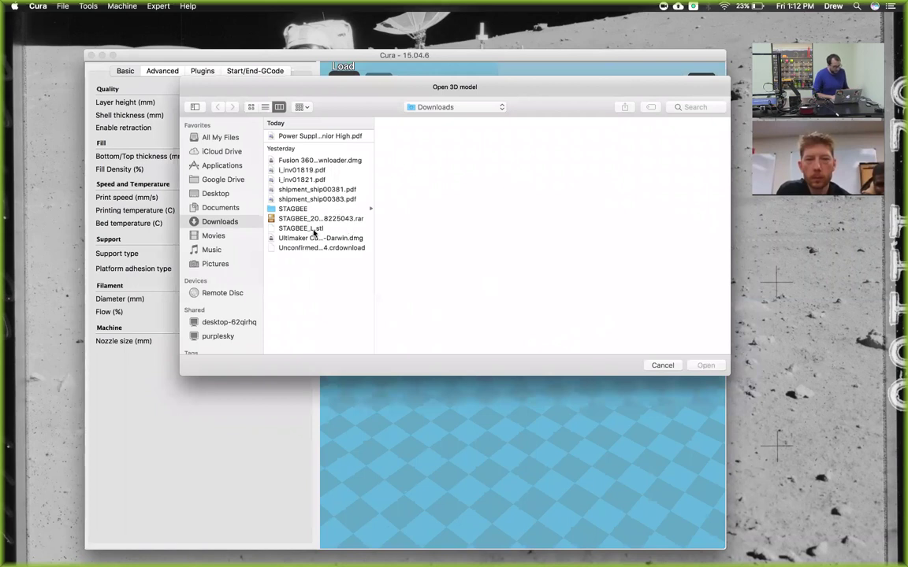
left_click(307, 228)
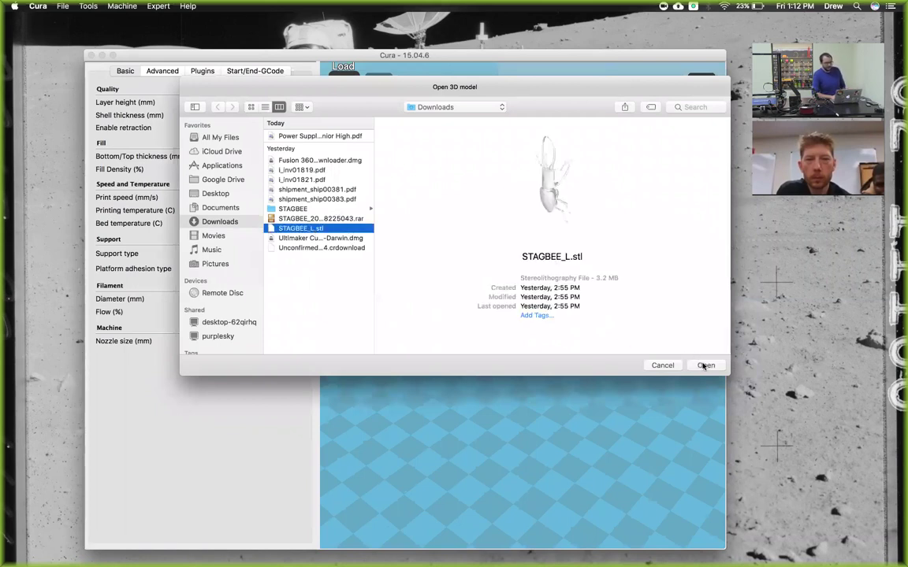
left_click(706, 365)
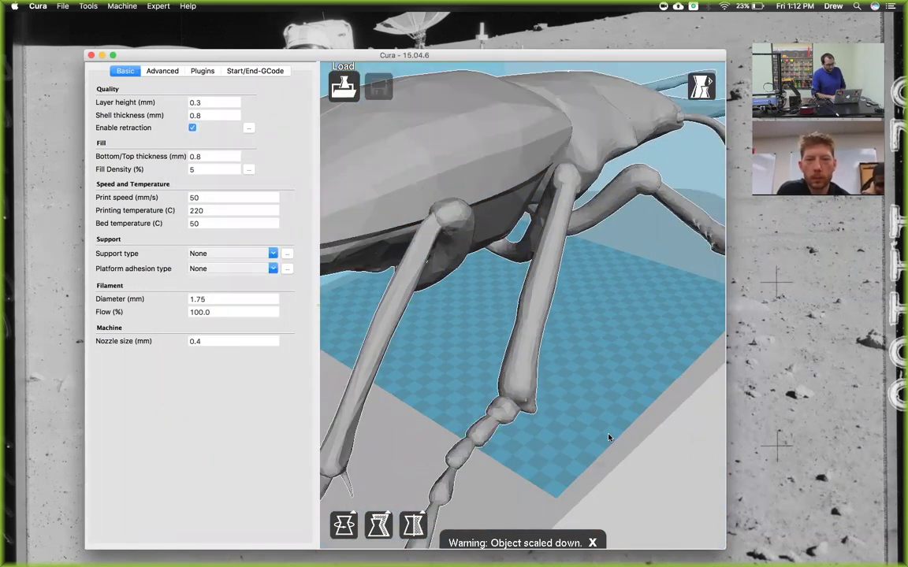
Step: Scale the beetle model uniformly to the maximum size that fits the printer's build volume
scroll(481, 218, "up", 3)
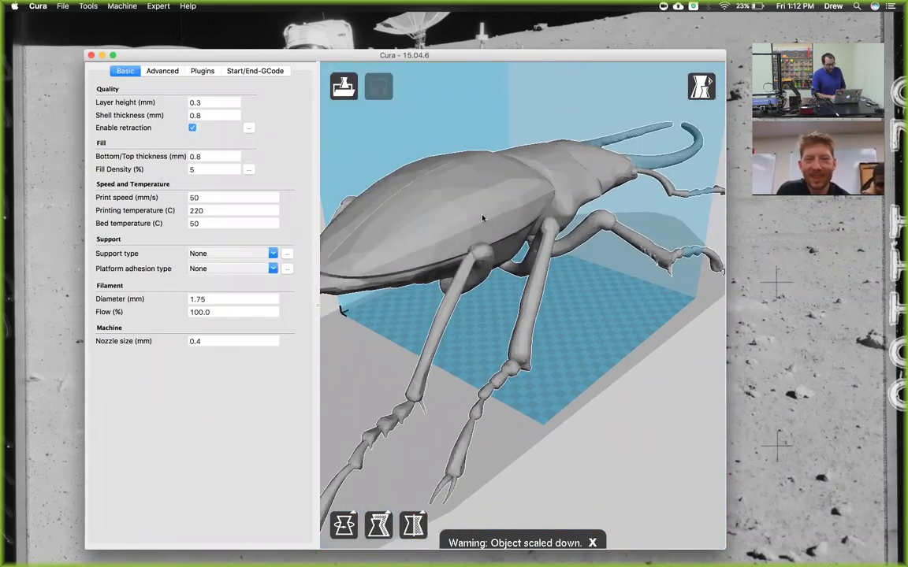
scroll(483, 219, "down", 5)
left_click(378, 526)
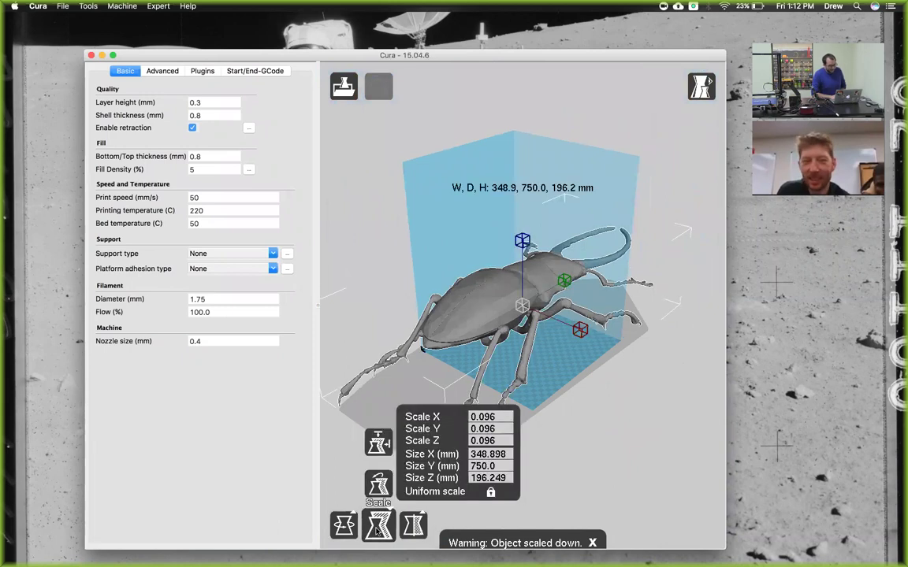
left_click(379, 445)
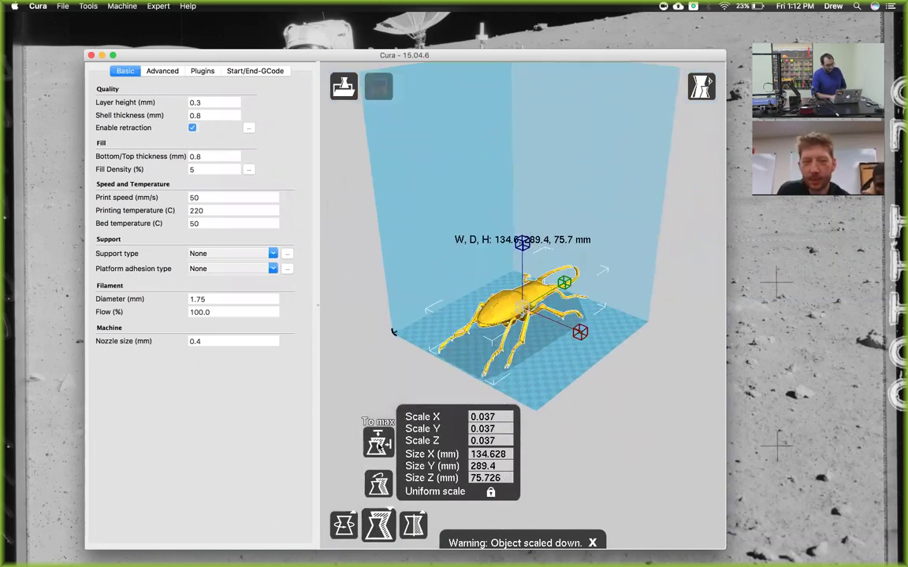
Step: Switch the beetle model to the Layers view and view its sliced toolpath from the side and above
right_click_drag(605, 359, 569, 349)
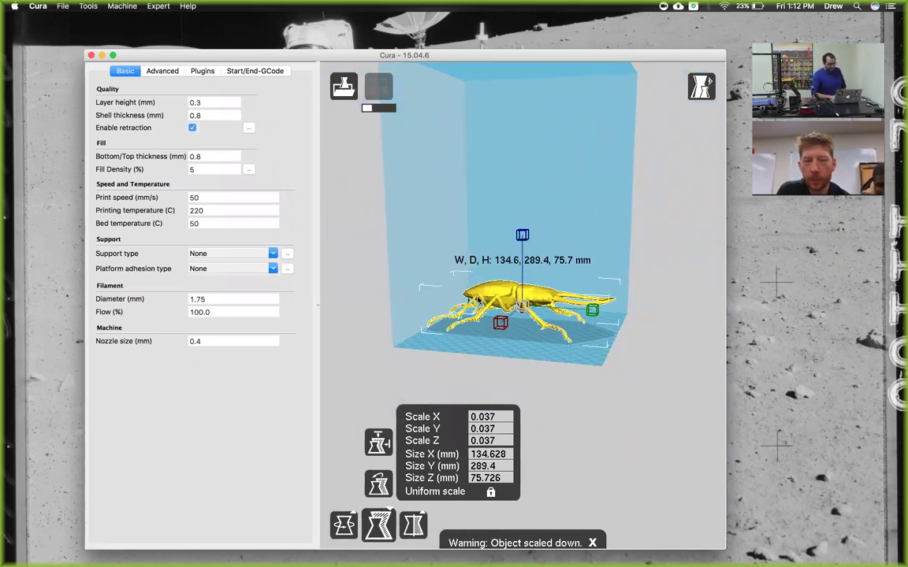
scroll(478, 301, "up", 5)
right_click_drag(478, 299, 421, 295)
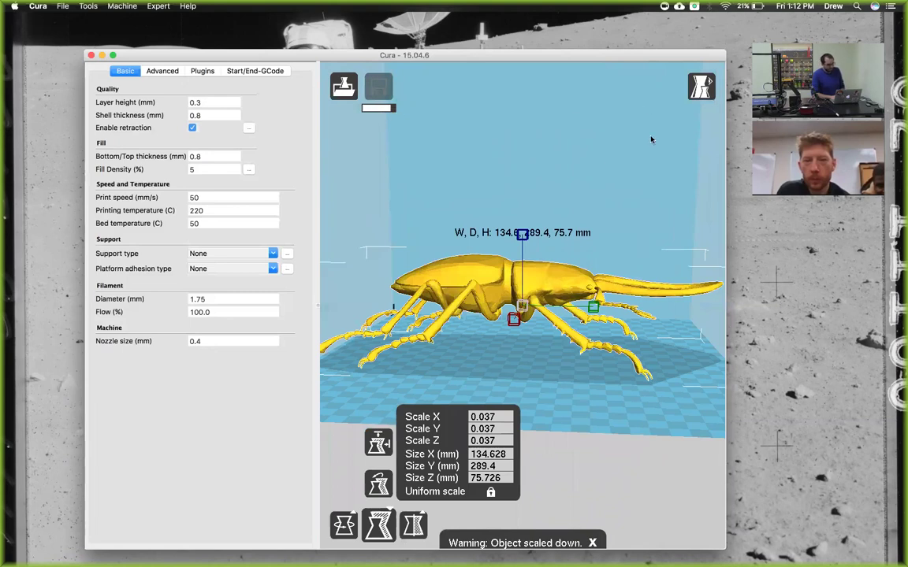
left_click(702, 89)
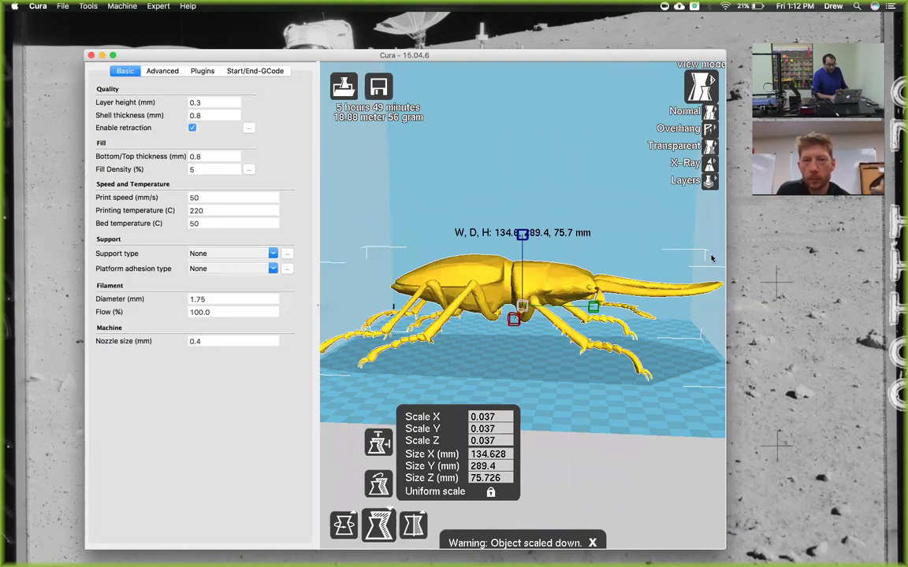
left_click(708, 180)
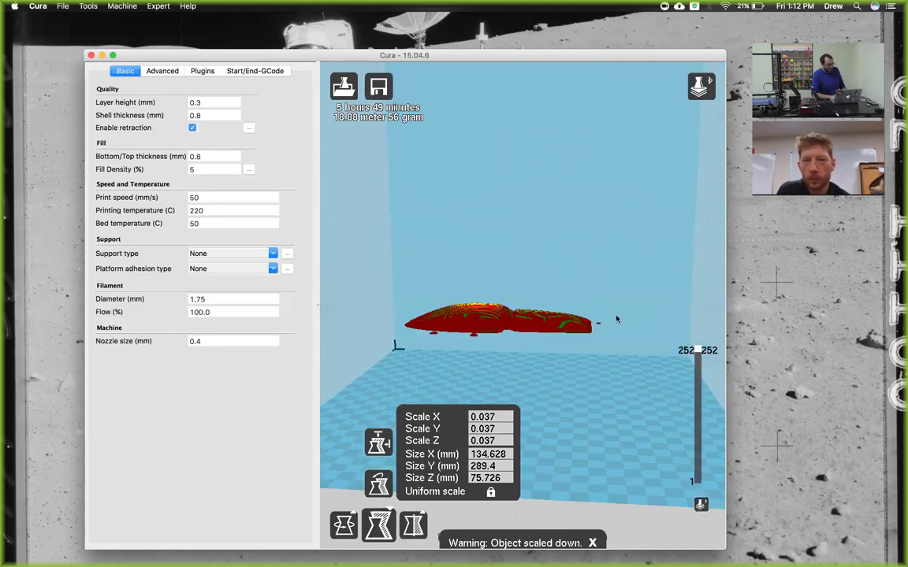
left_click_drag(645, 299, 471, 457)
left_click(469, 459)
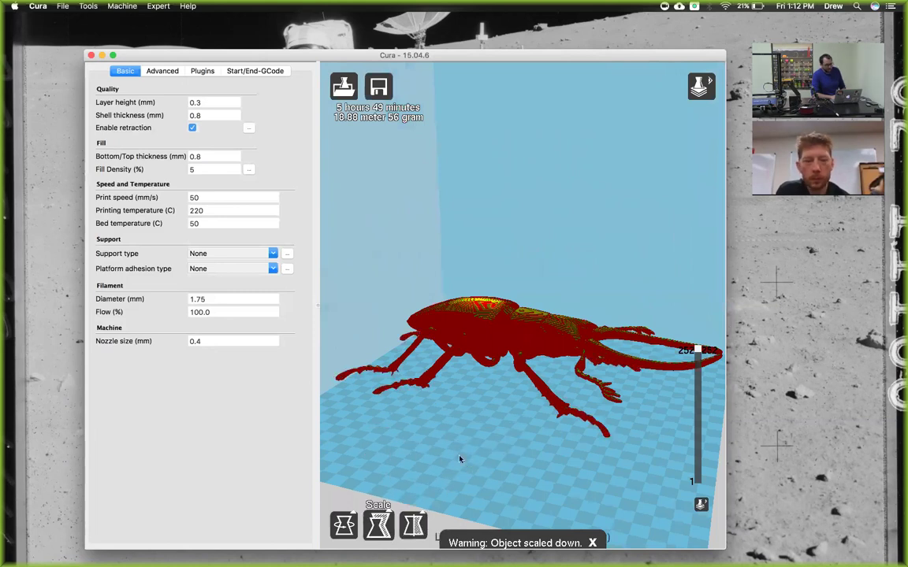
left_click_drag(551, 403, 630, 370)
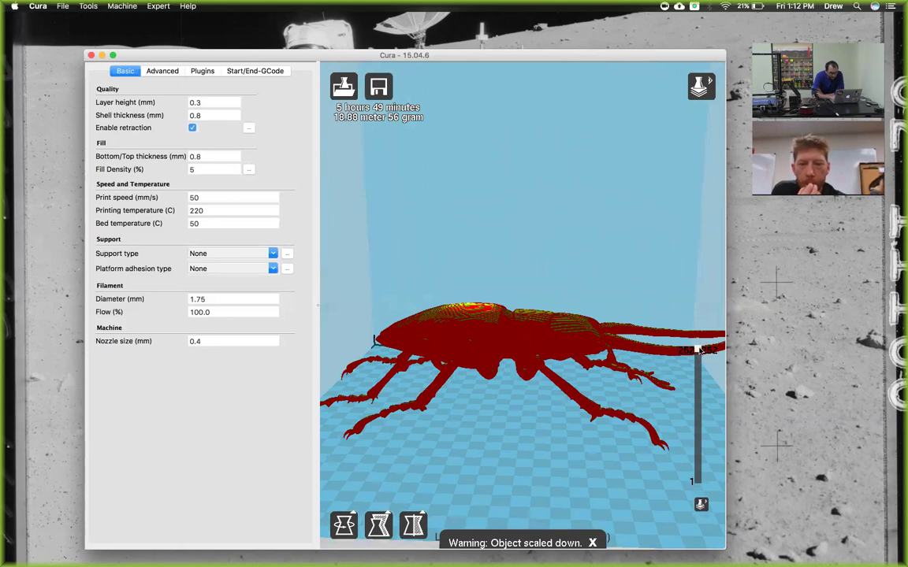
Step: Lower the displayed layer to 203 to examine the infill inside the beetle's body, and dismiss the scaling warning
left_click_drag(698, 350, 698, 376)
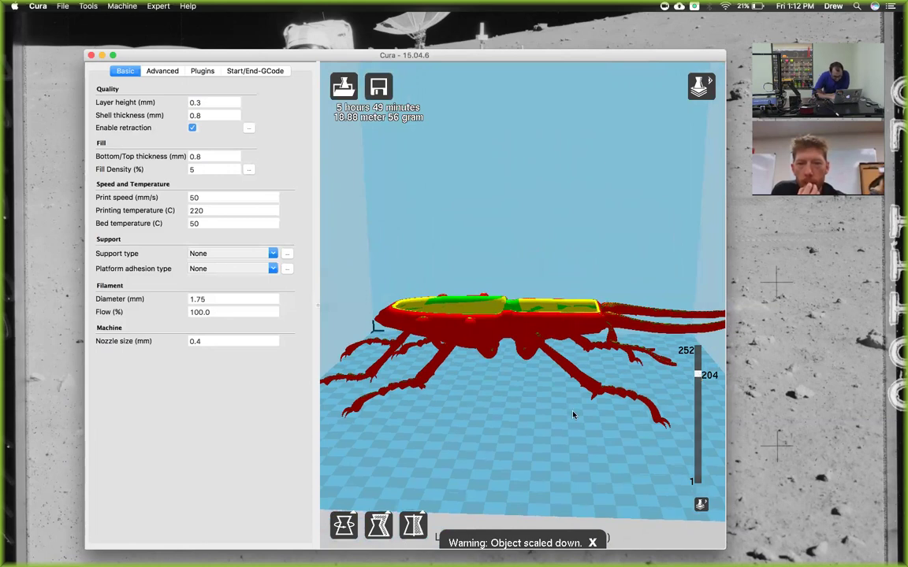
right_click_drag(572, 412, 699, 384)
left_click_drag(697, 376, 697, 376)
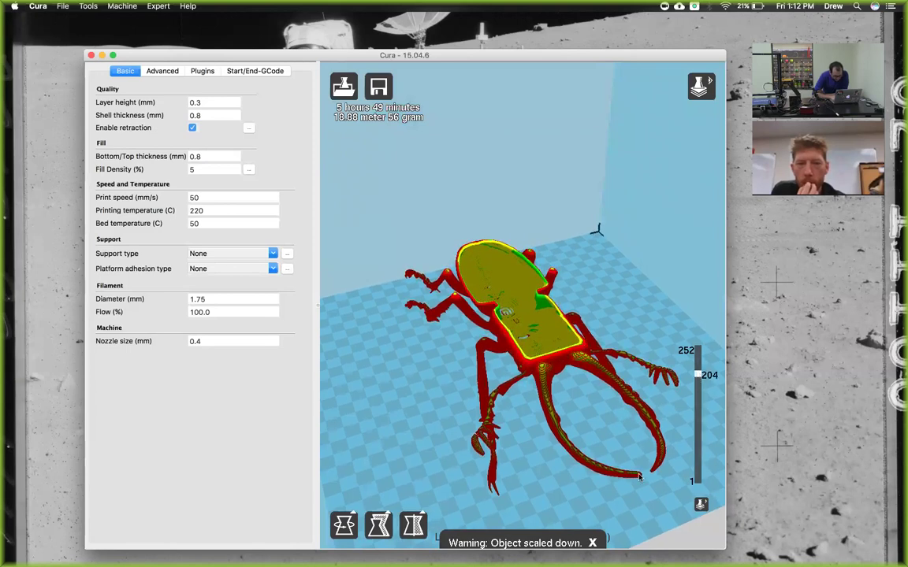
left_click(594, 542)
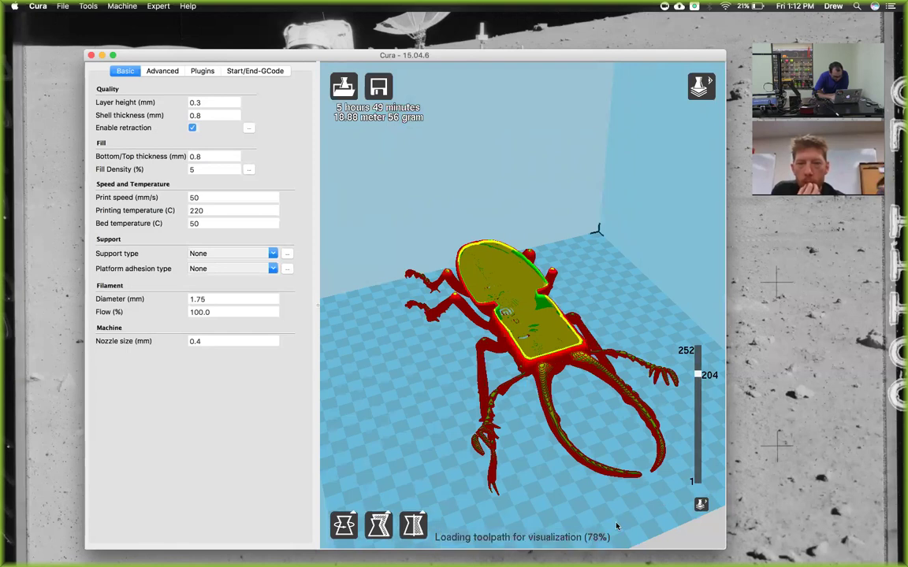
right_click_drag(483, 417, 515, 400)
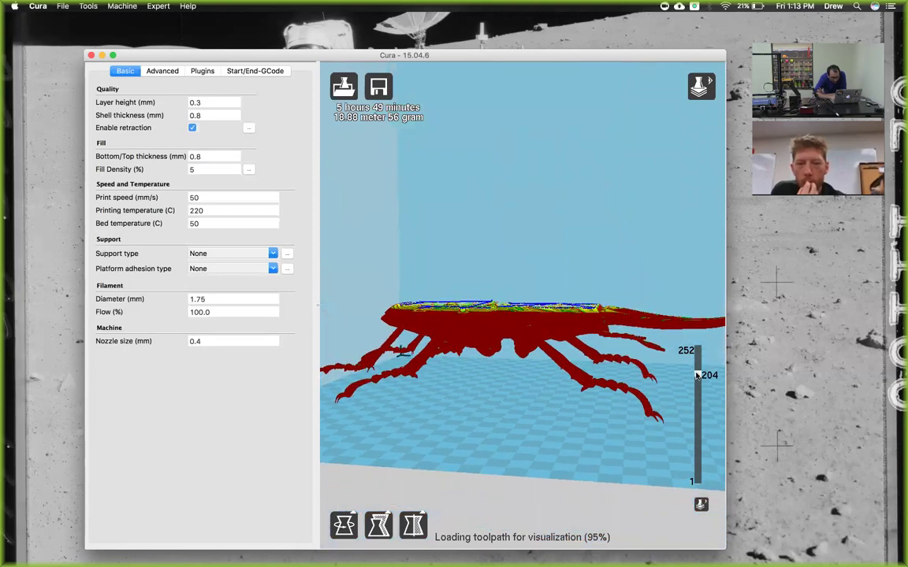
left_click_drag(697, 376, 696, 378)
right_click_drag(628, 384, 650, 400)
left_click_drag(697, 378, 697, 377)
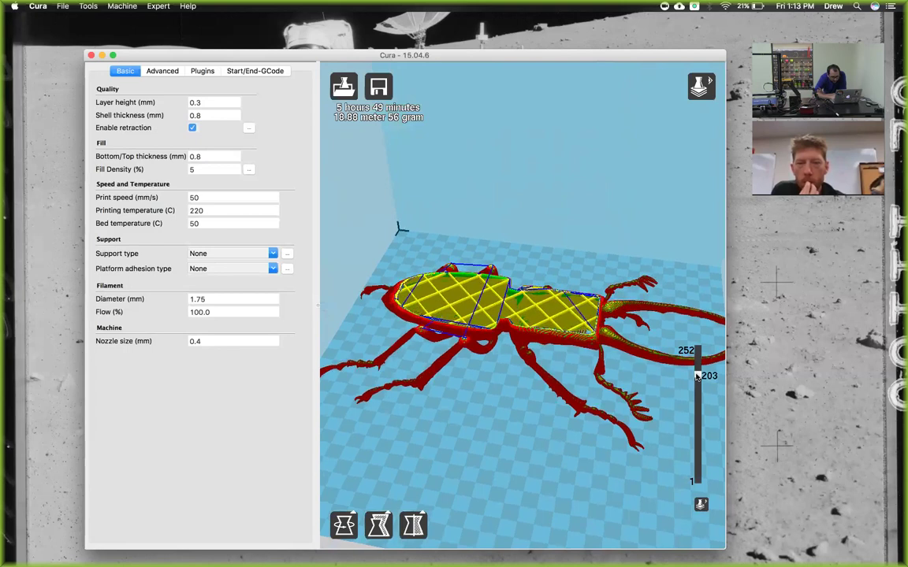
right_click_drag(546, 414, 547, 397)
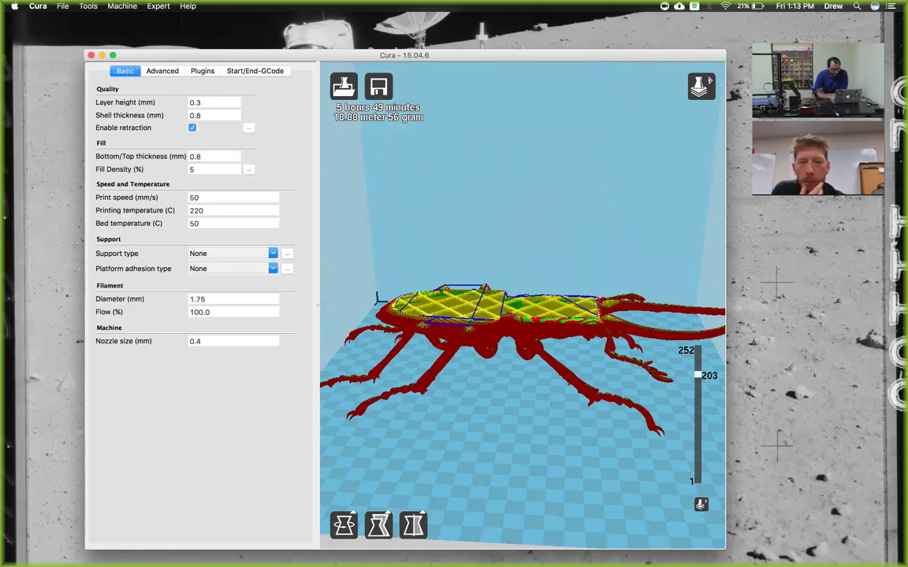
Step: Save the toolpath to the Desktop under the name STAGBEE_L
left_click(378, 86)
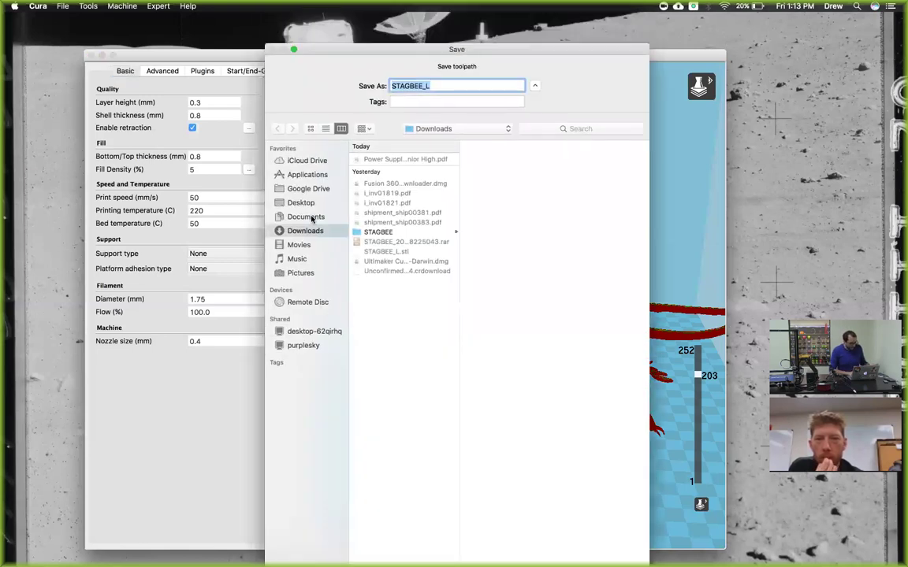
left_click(307, 204)
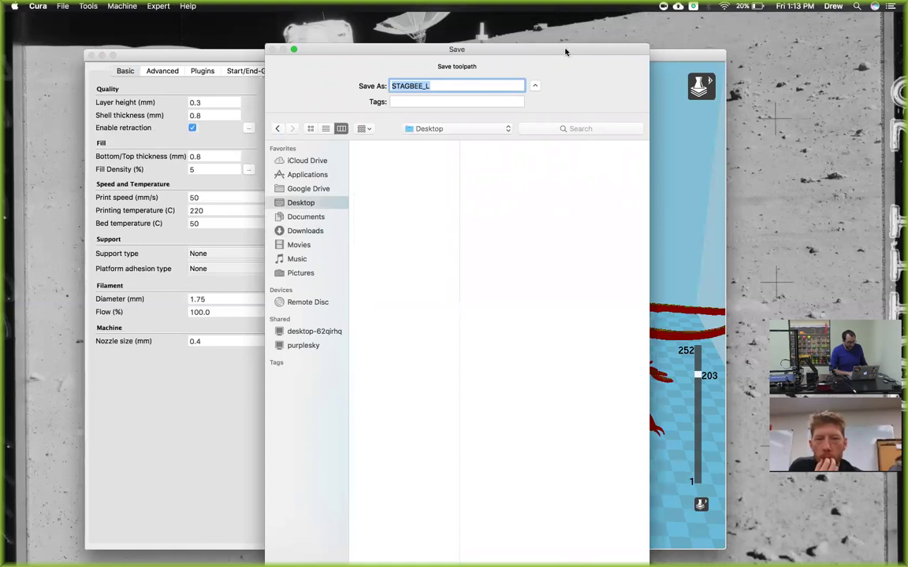
left_click_drag(565, 48, 580, 11)
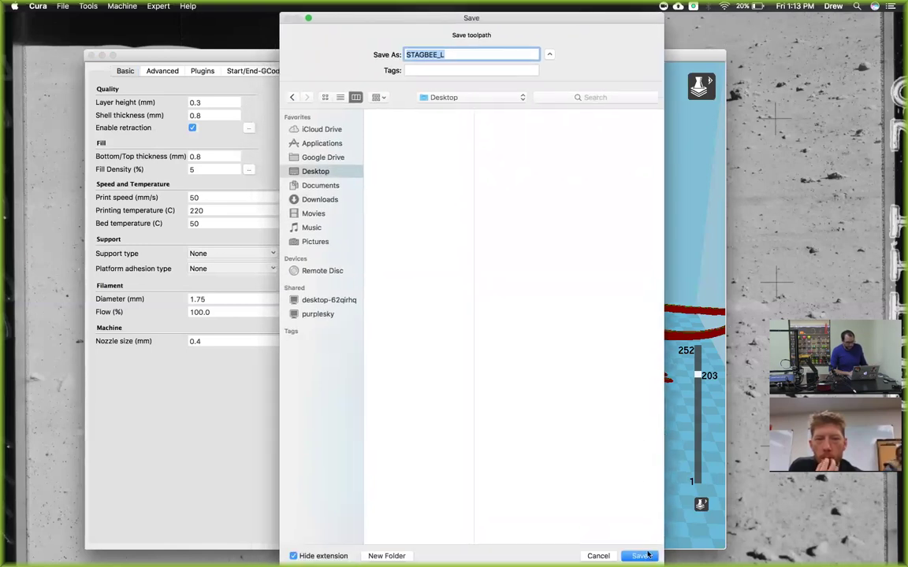
key("Return")
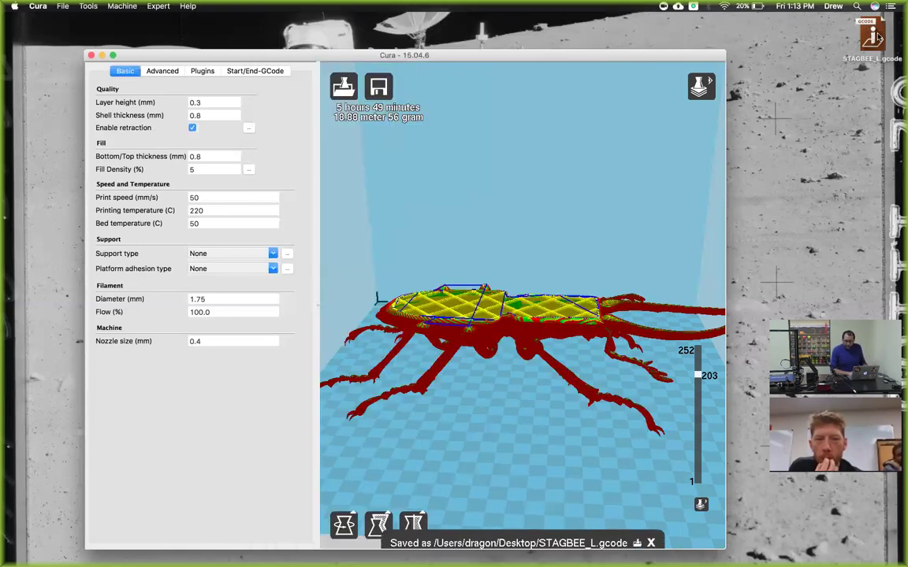
Step: Open the desktop file STAGBEE_L.gcode with TextEdit, chosen from the Applications folder
right_click(879, 39)
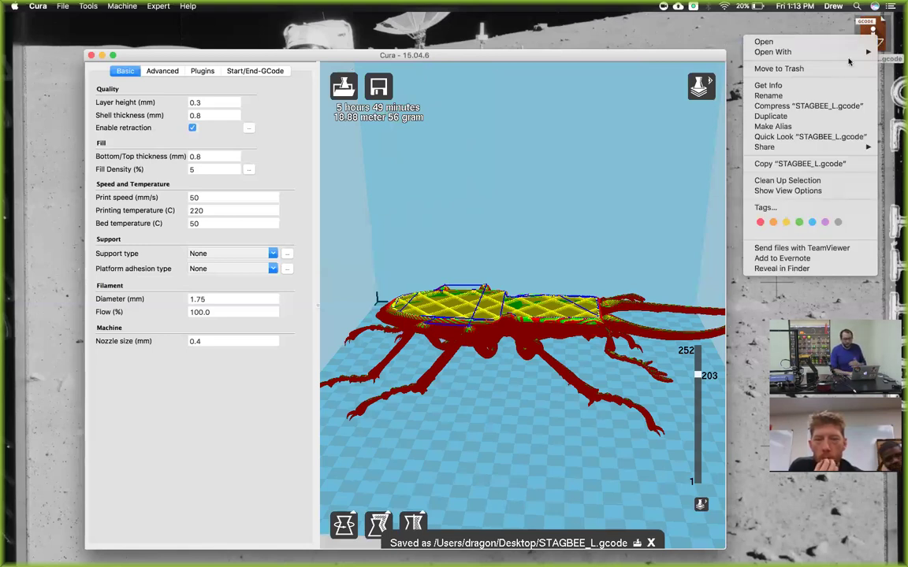
mouse_move(839, 56)
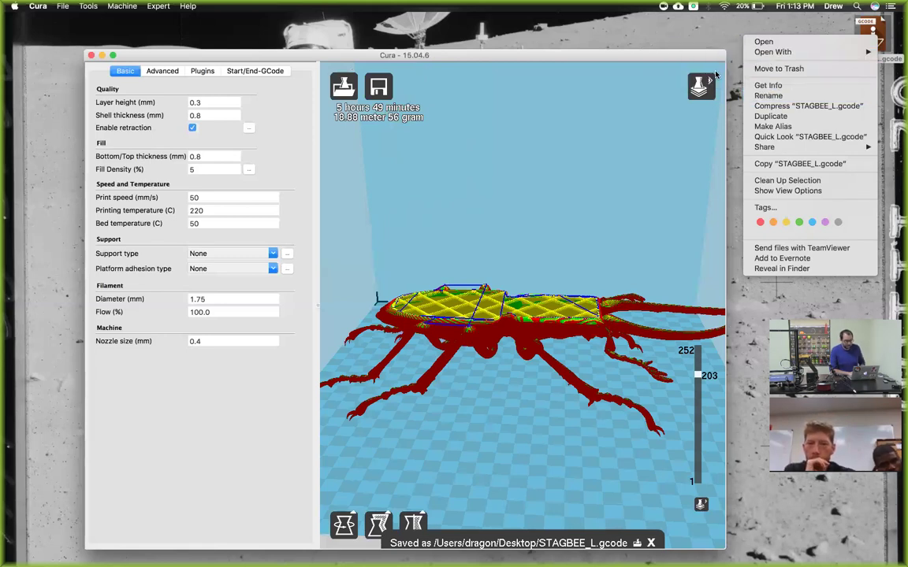
mouse_move(788, 53)
left_click(666, 79)
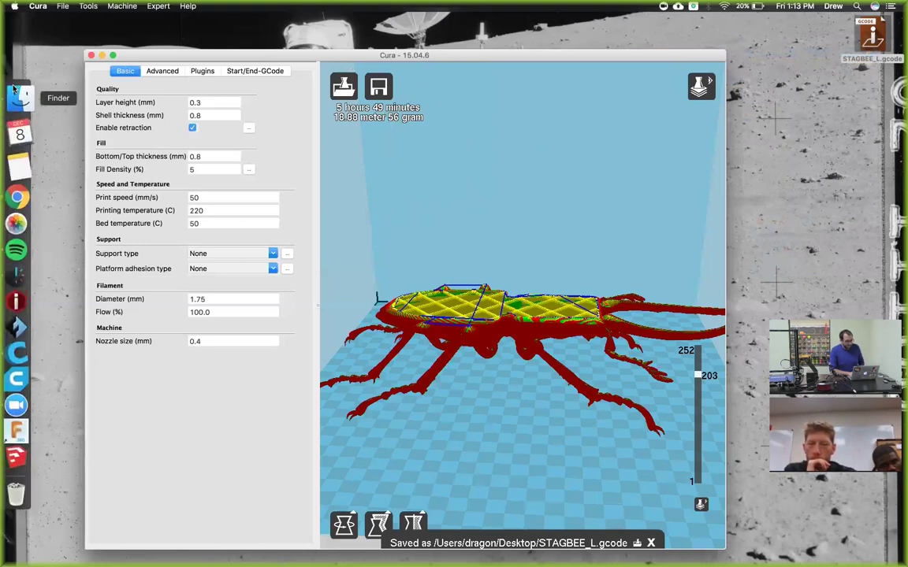
left_click(14, 100)
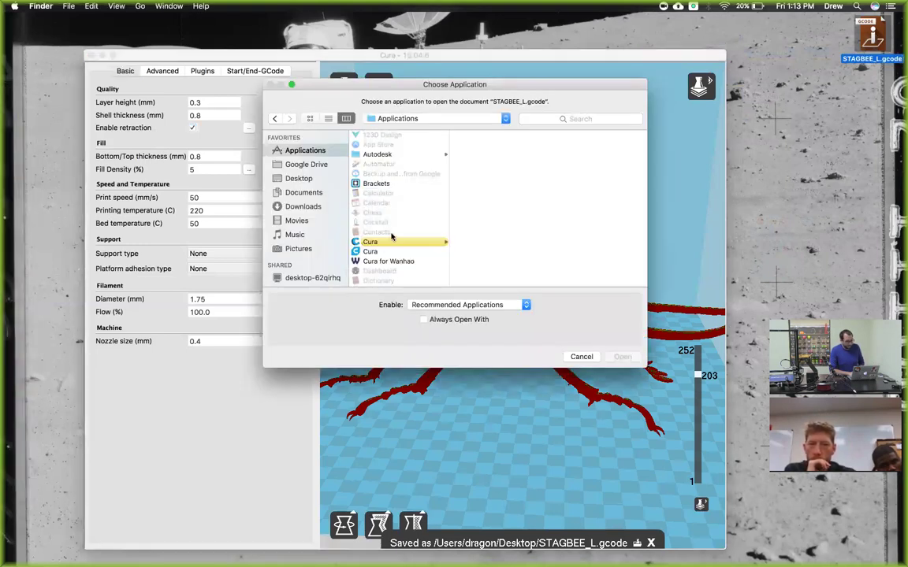
scroll(391, 236, "down", 10)
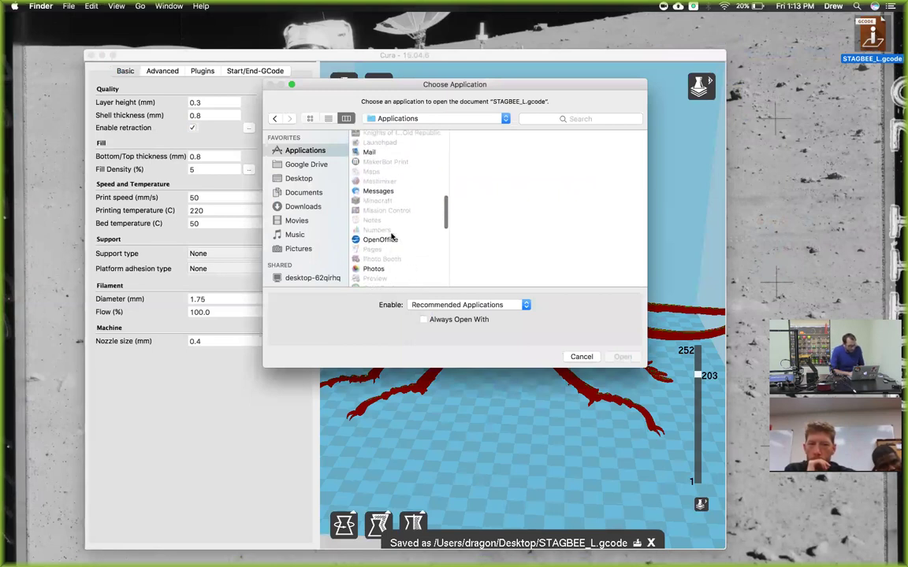
scroll(392, 236, "up", 4)
scroll(391, 237, "down", 10)
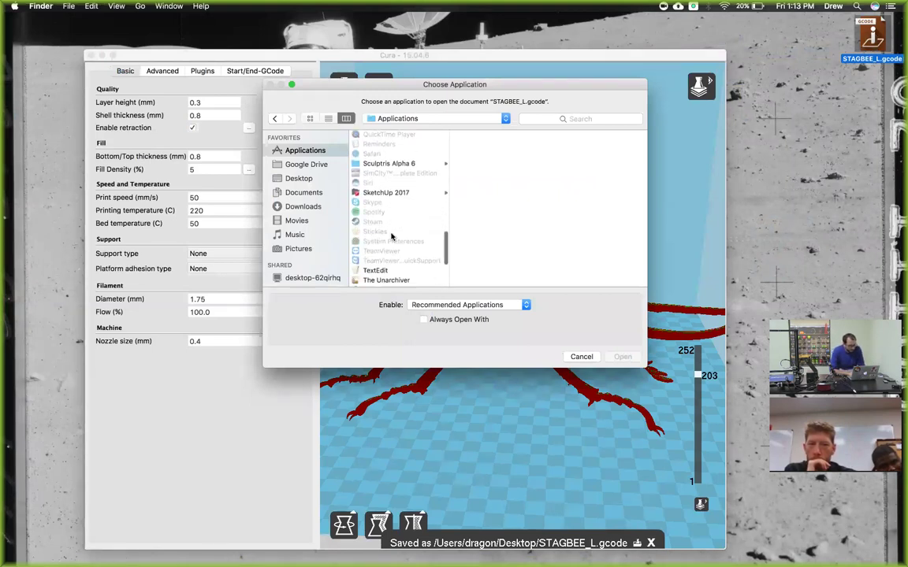
scroll(392, 237, "down", 3)
left_click(372, 228)
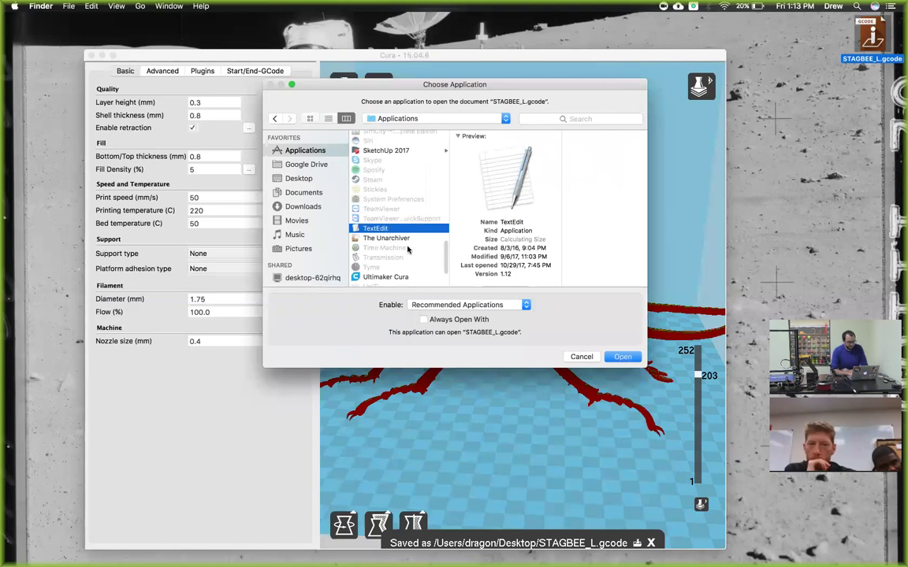
left_click(623, 357)
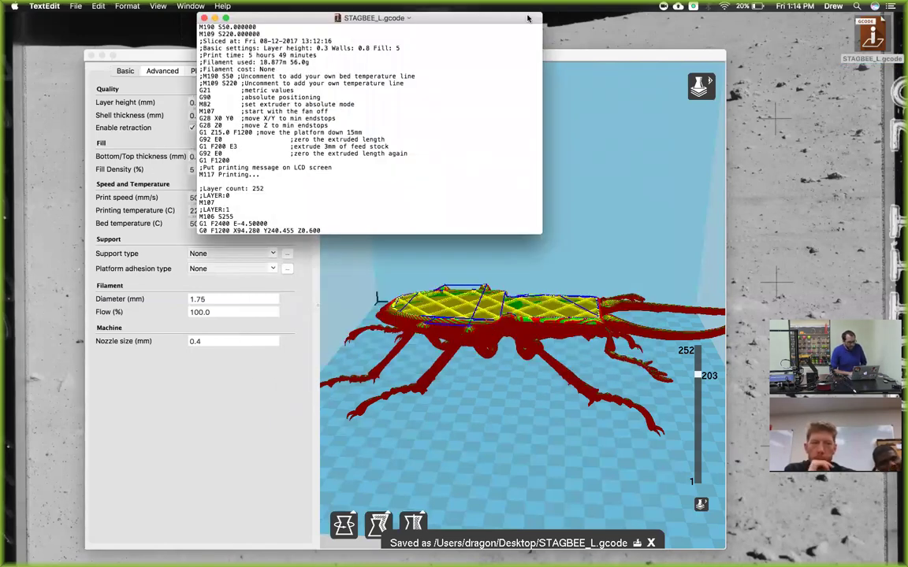
Step: Find the LAYER:203 marker in the G-code, basing the search text on the file's LAYER:0 comment
left_click_drag(528, 18, 572, 94)
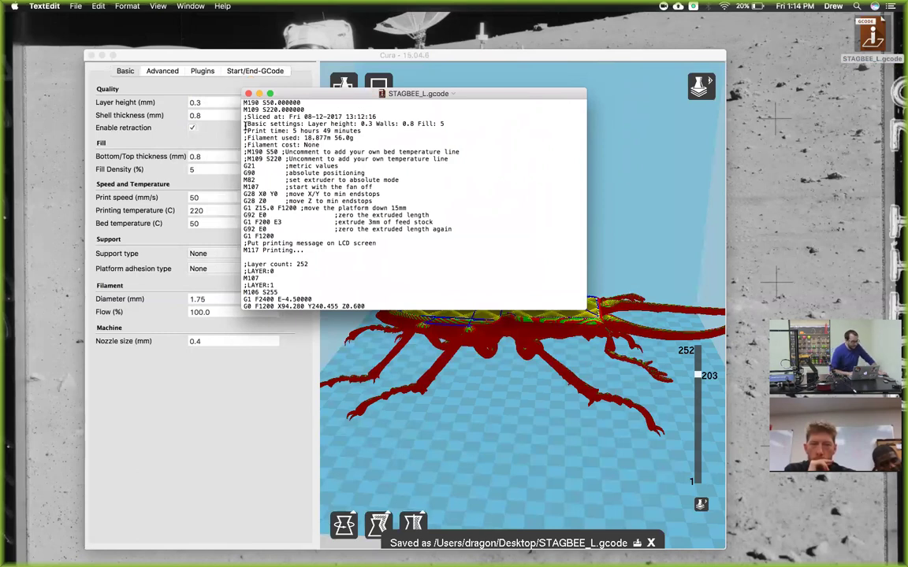
scroll(249, 156, "down", 3)
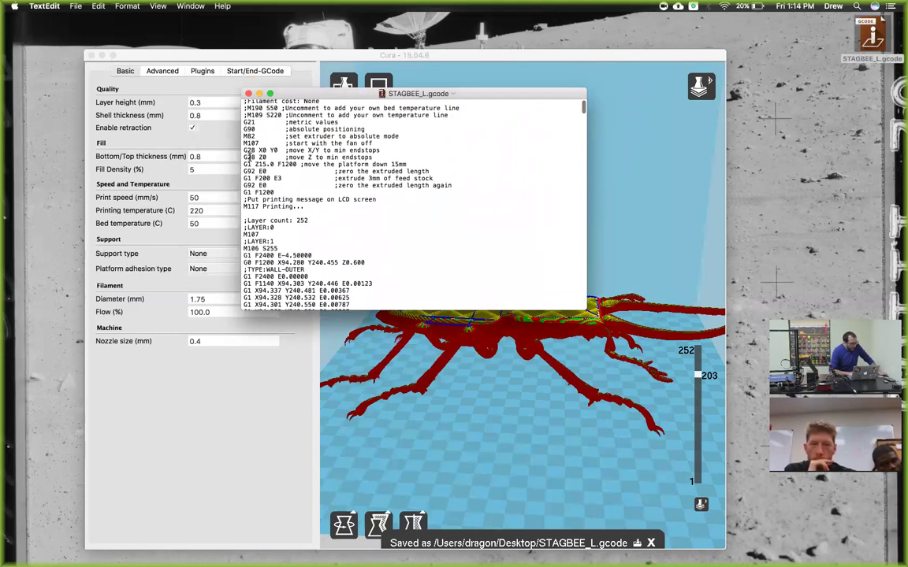
scroll(278, 118, "up", 2)
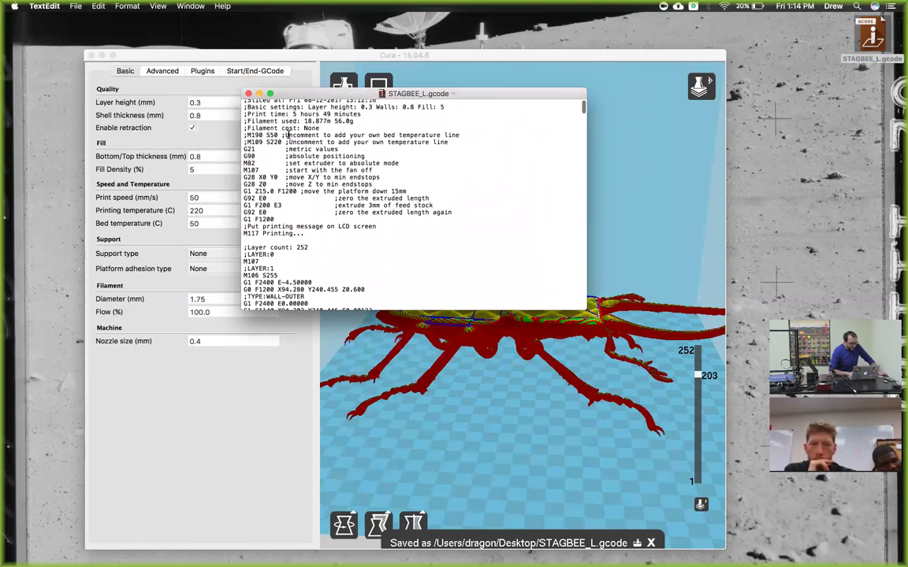
scroll(298, 183, "down", 4)
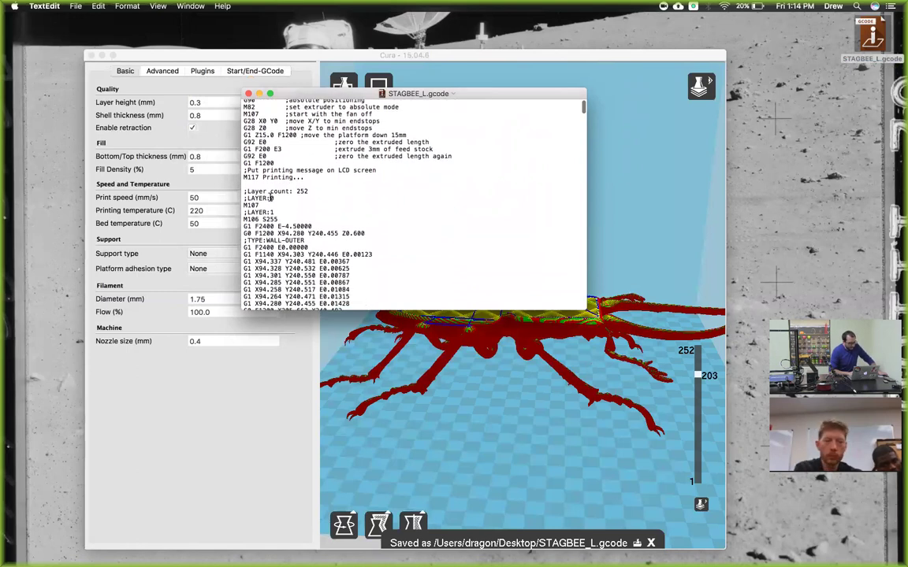
left_click_drag(247, 198, 291, 198)
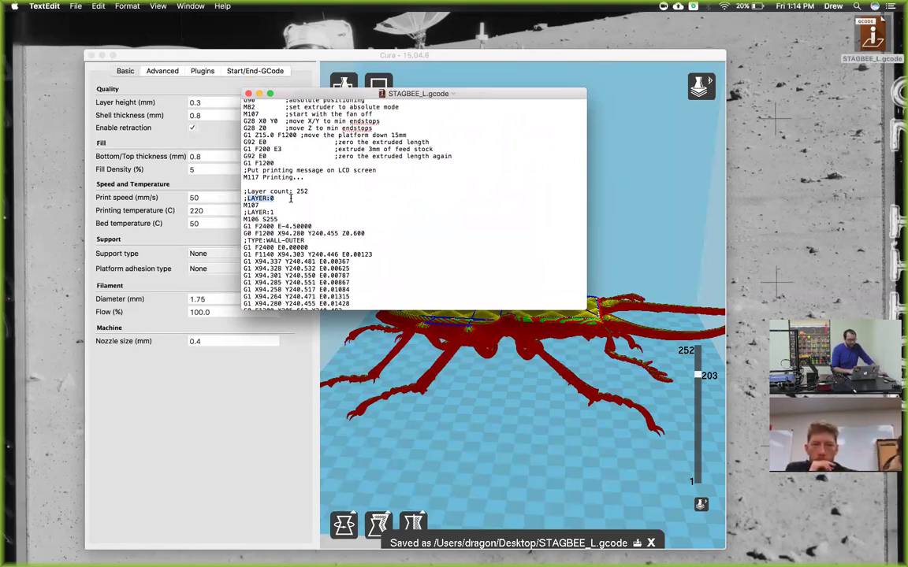
key("super+f")
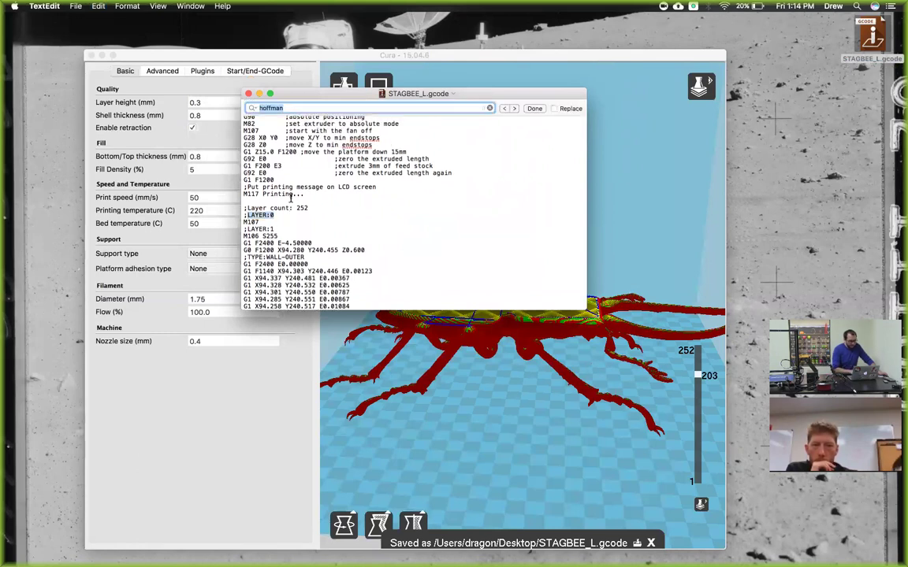
key("Return")
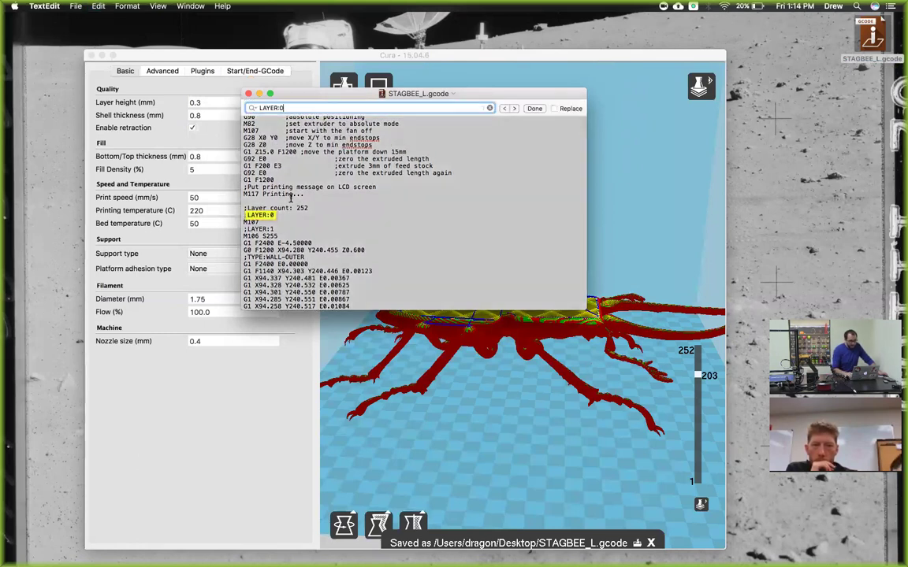
key("BackSpace")
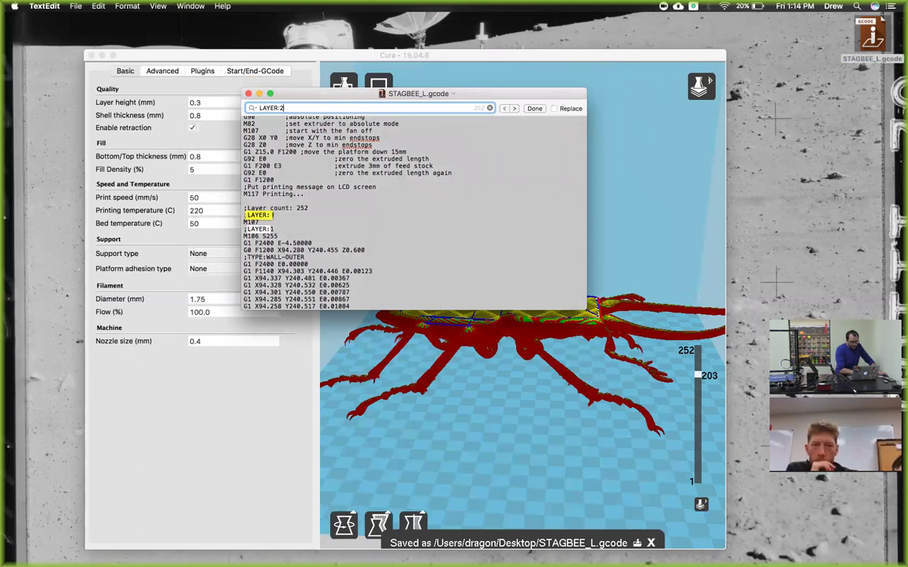
type("203")
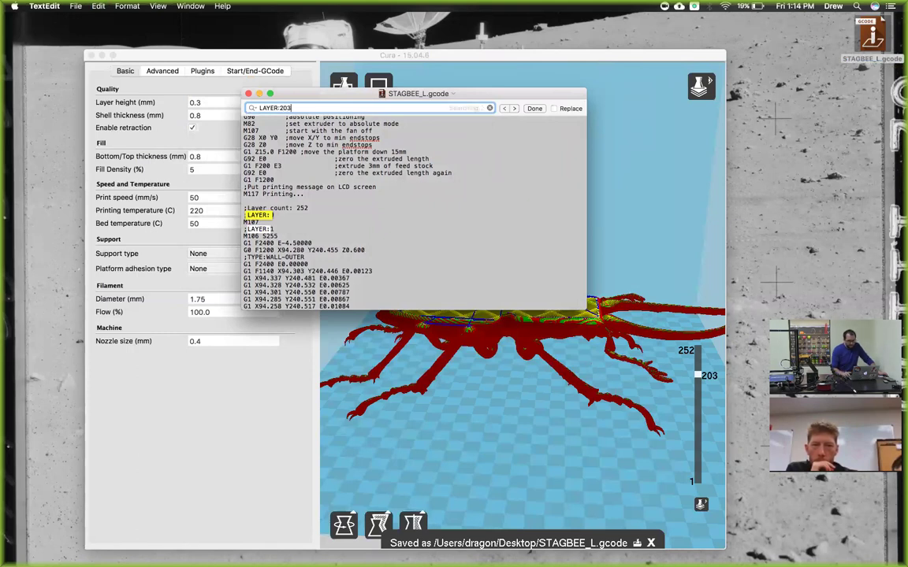
key("Return")
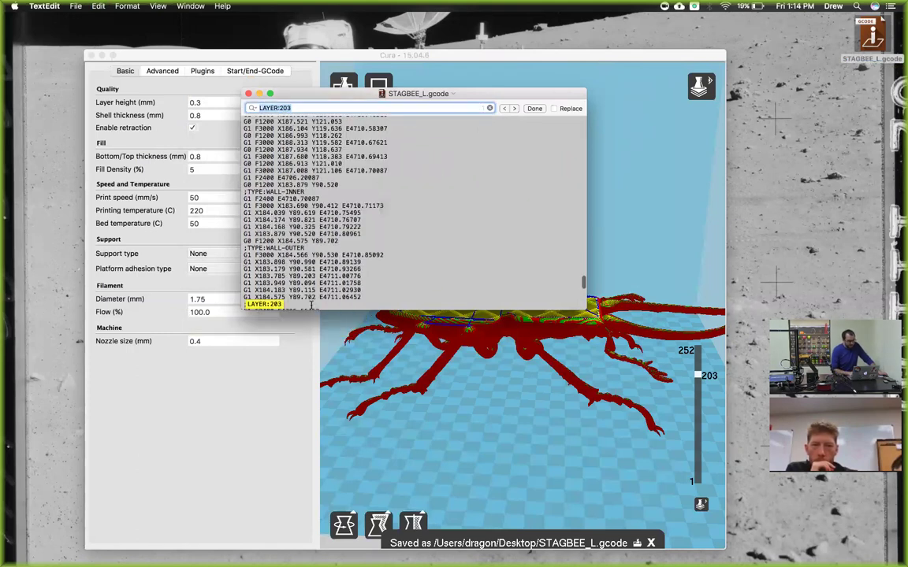
Step: Insert the command M600 on a new line directly below the ;LAYER:203 comment
scroll(311, 305, "down", 1)
scroll(303, 296, "up", 2)
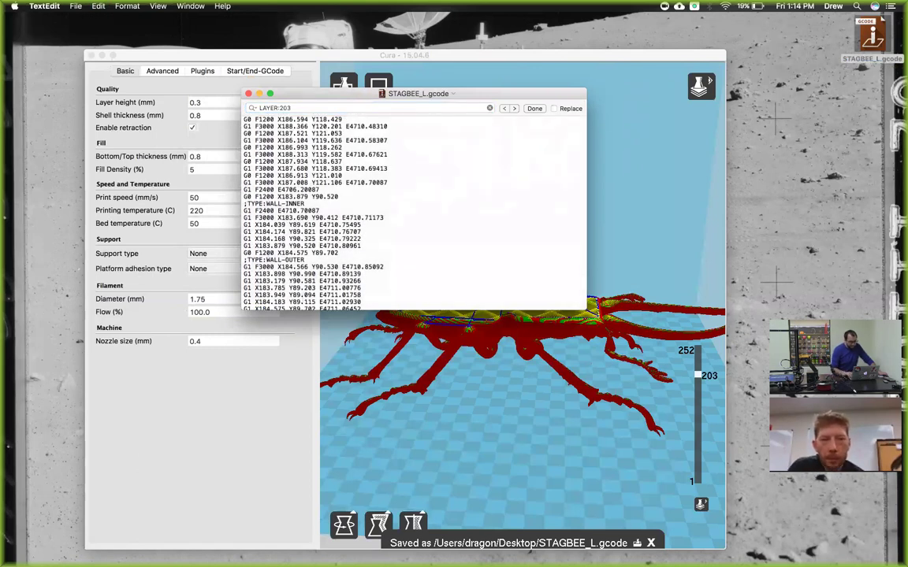
key("Return")
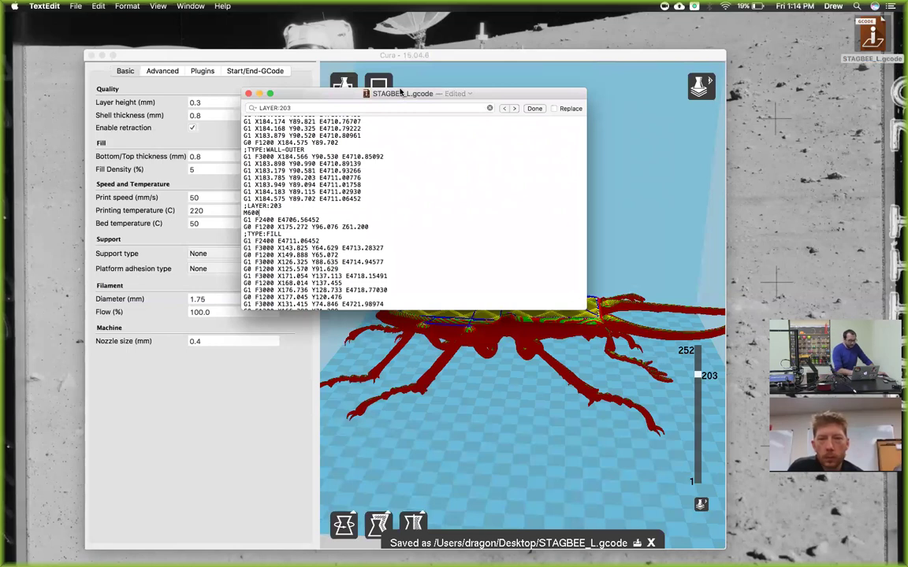
Step: Save and close the edited STAGBEE_L.gcode, and move its icon slightly lower on the desktop
key("super+s")
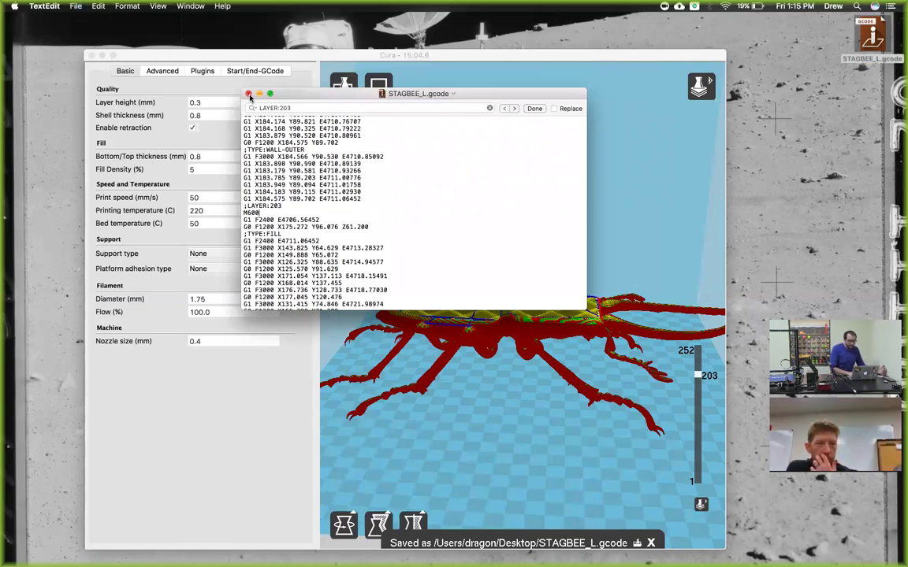
left_click(247, 94)
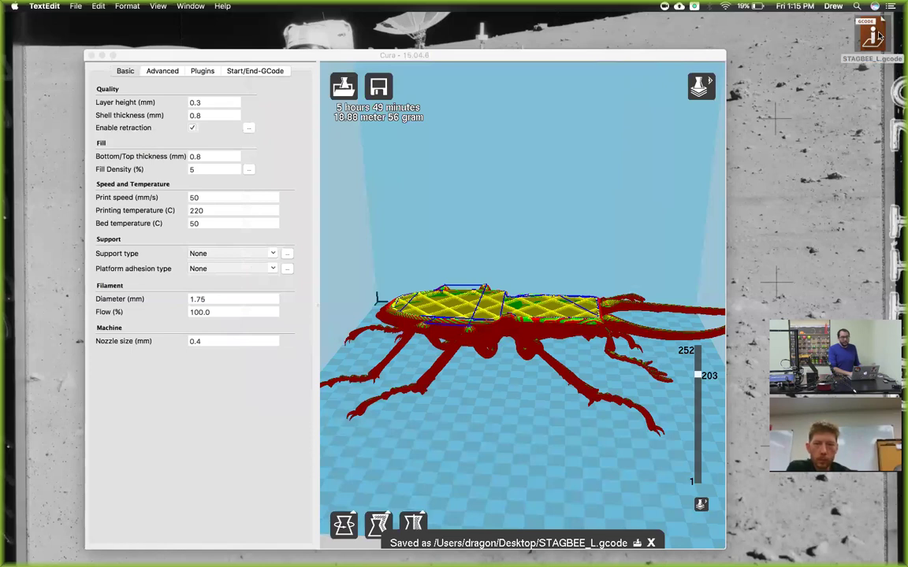
left_click_drag(878, 35, 873, 93)
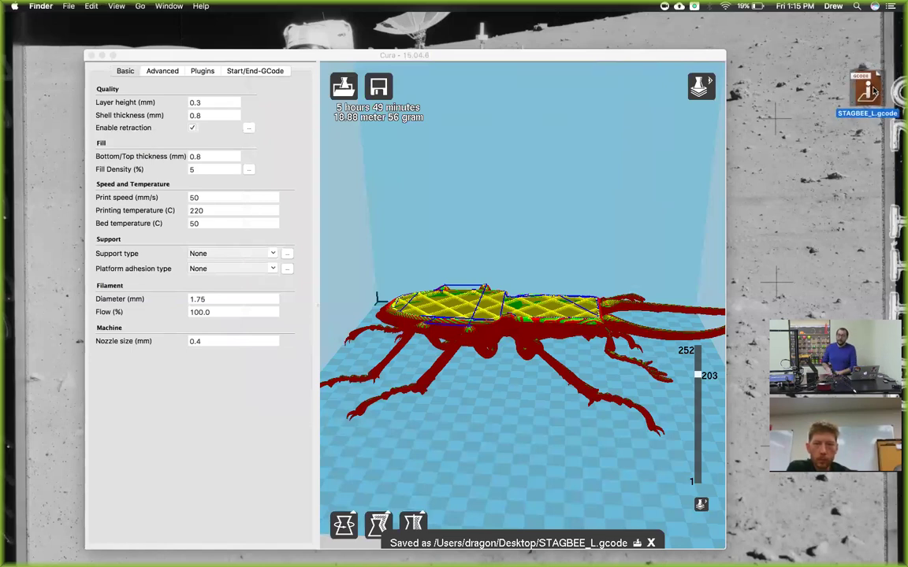